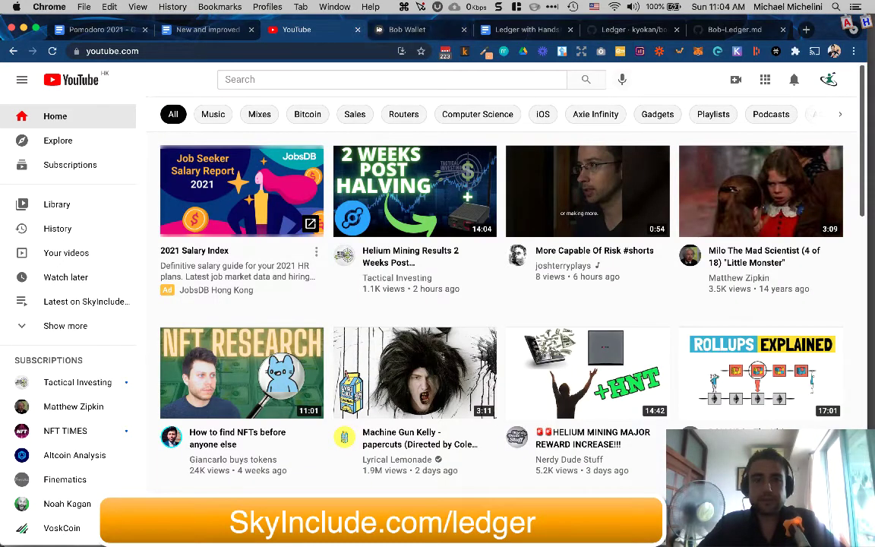
- Close the YouTube tab, bring up the Bob and Ledger Live desktop apps in turn, and return to Chrome
left_click(357, 30)
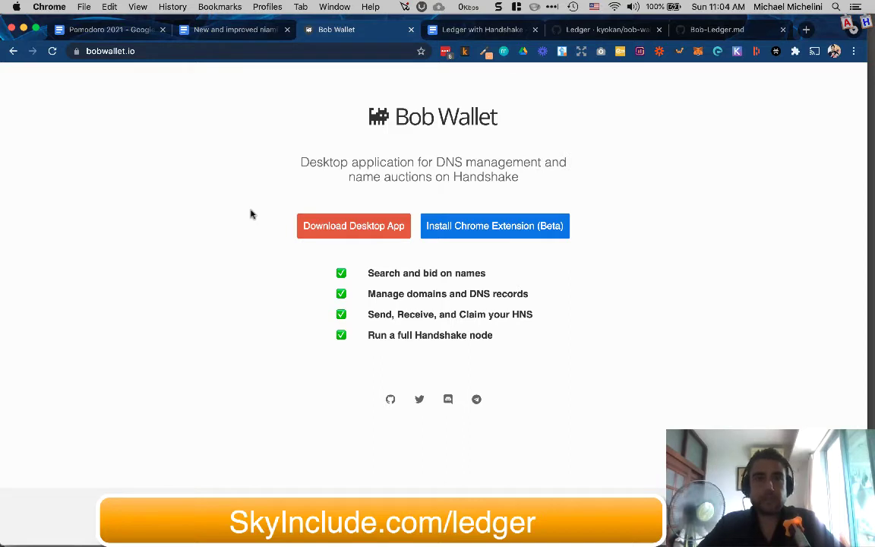
key("super+Tab")
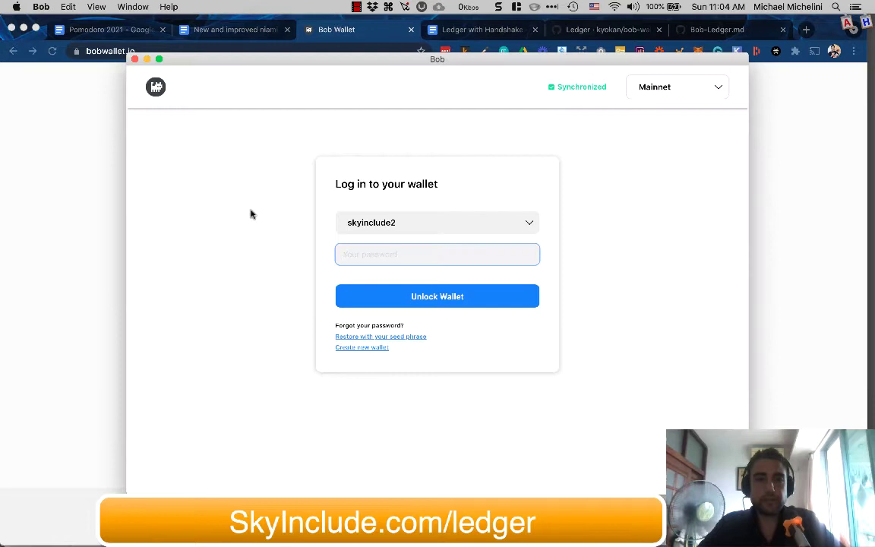
key("super+Tab")
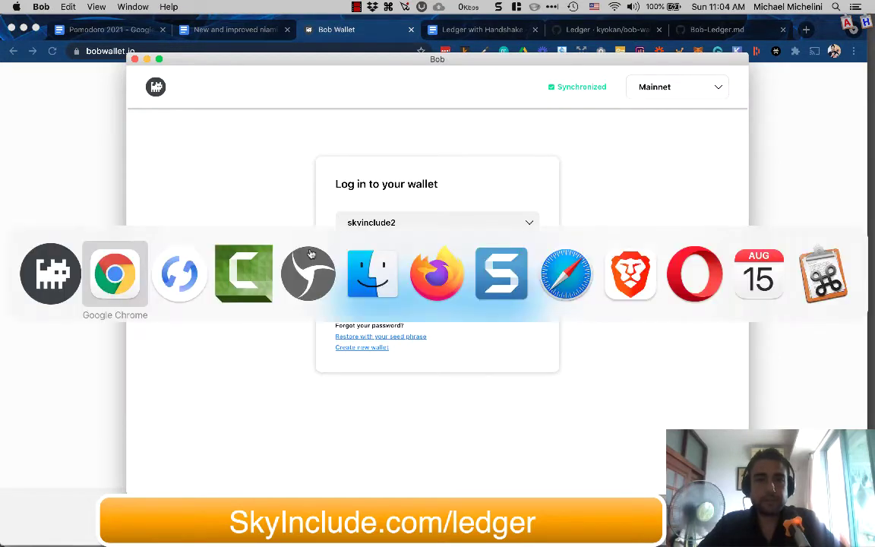
key("super+Tab")
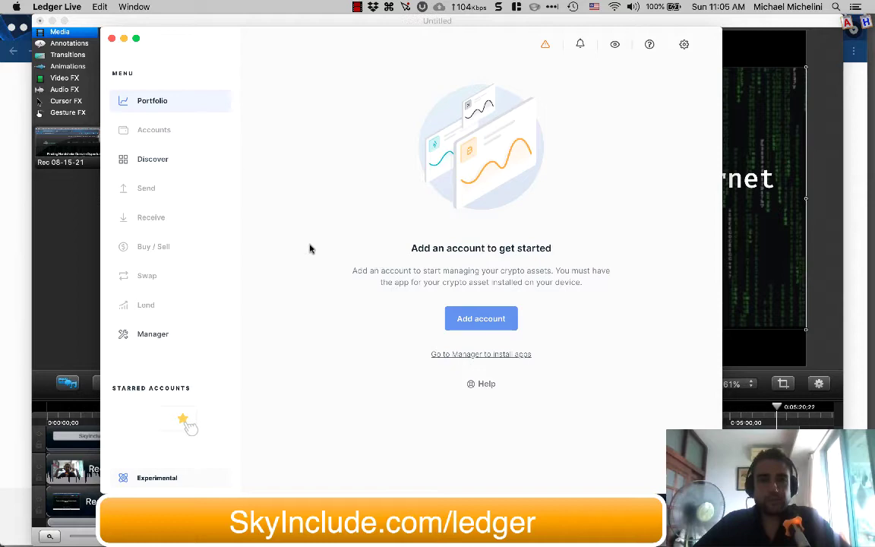
key("super+Tab")
key("super+Tab")
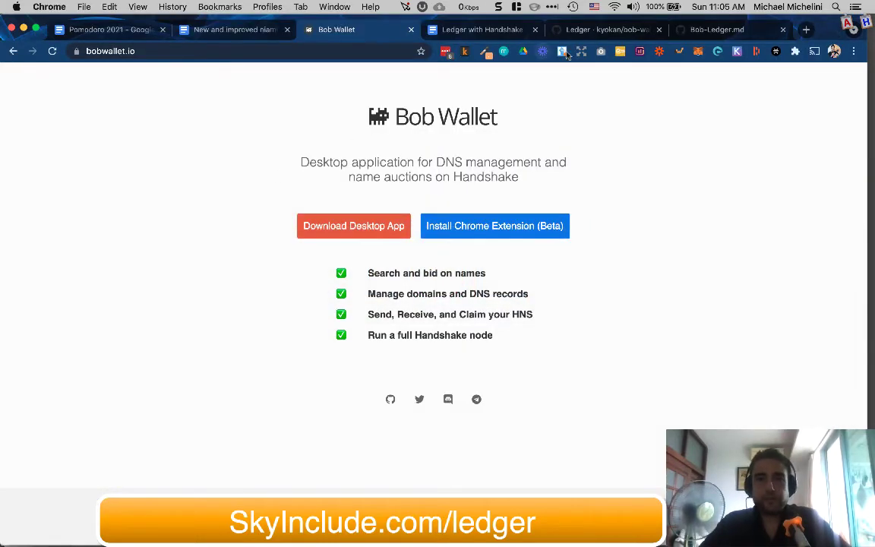
- Open the bob-wallet wiki page on Ledger, dismissing Camtasia's export notice, and review the requirements and Handshake app installation
left_click(600, 29)
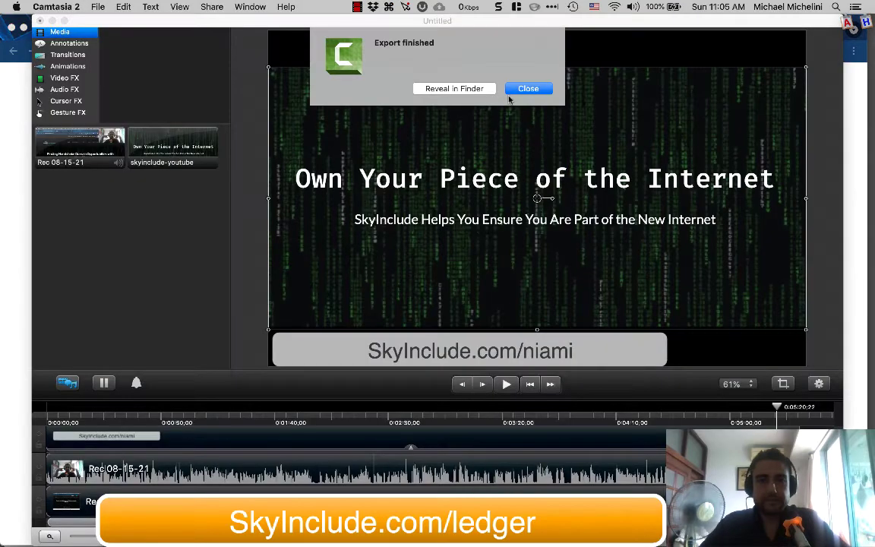
left_click(519, 90)
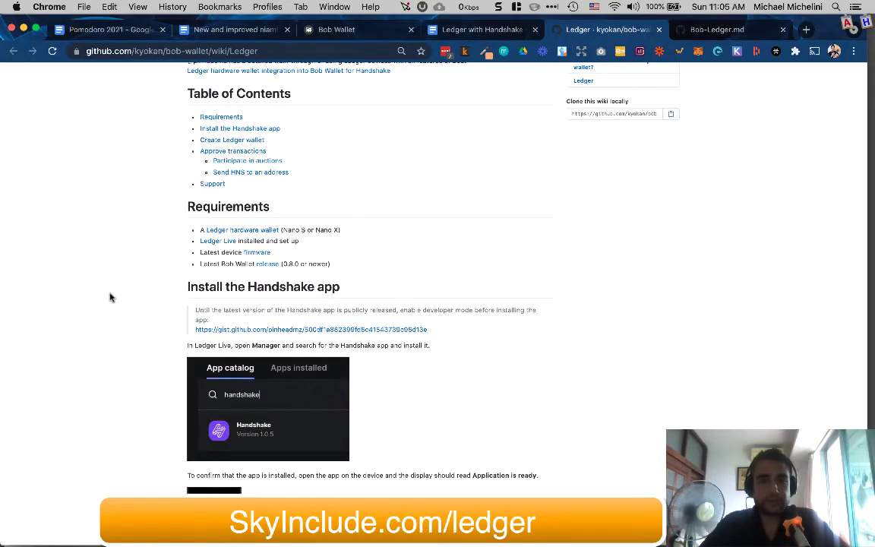
scroll(109, 297, "up", 5)
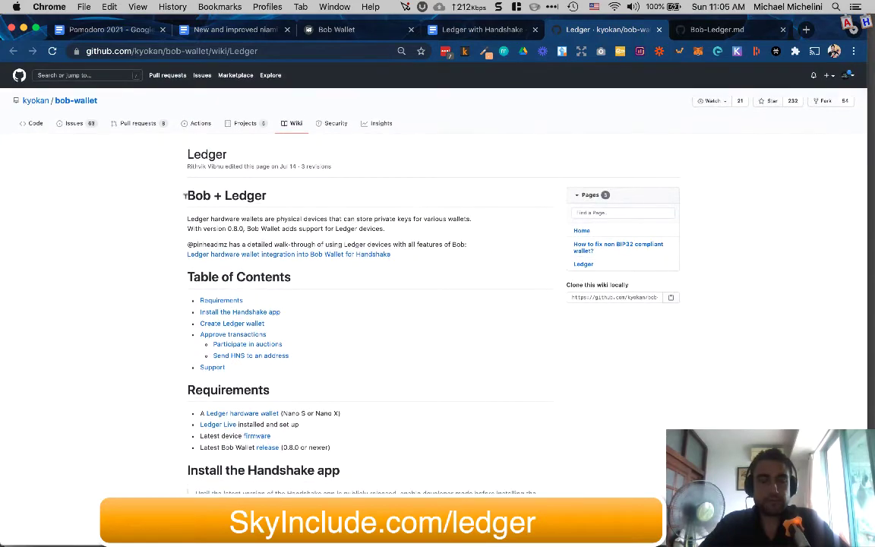
scroll(161, 283, "down", 6)
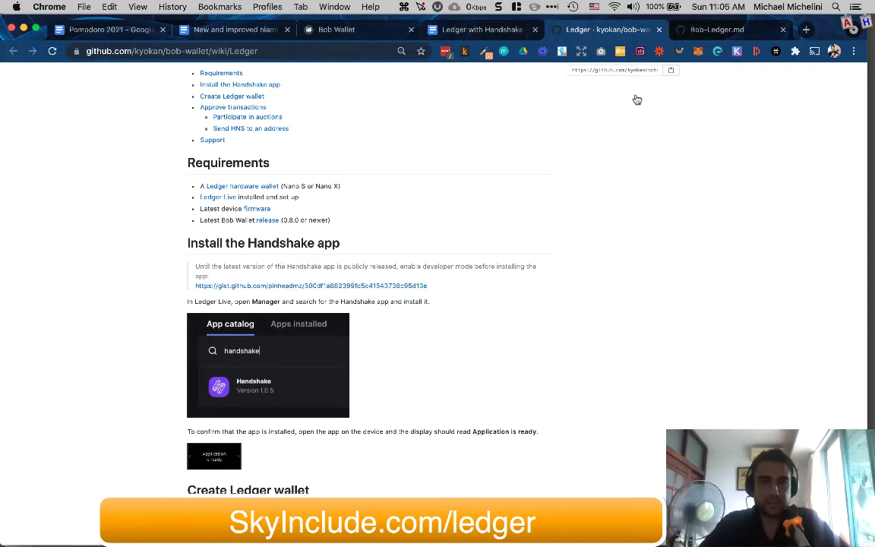
- Read the Bob-Ledger.md gist's steps on updating the firmware and enabling Developer mode, and return to the Ledger wiki page
left_click(707, 29)
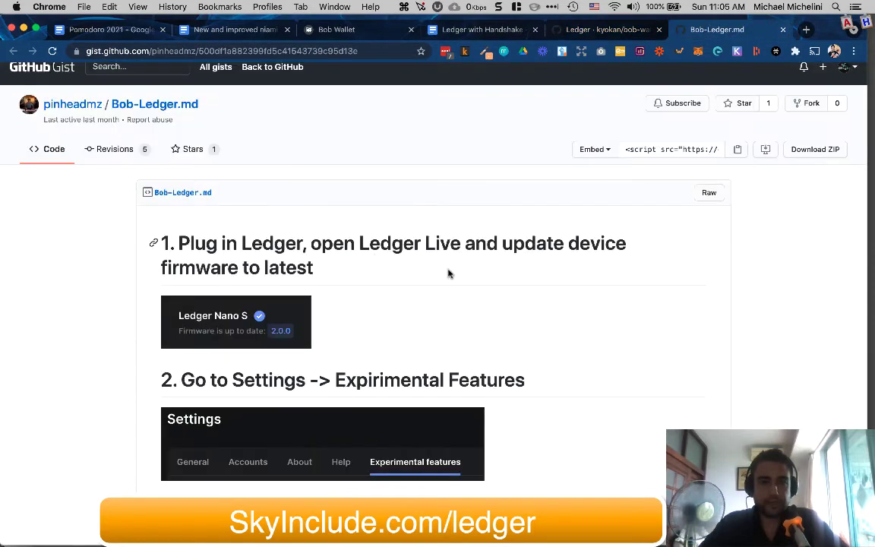
scroll(447, 273, "down", 3)
scroll(448, 274, "down", 3)
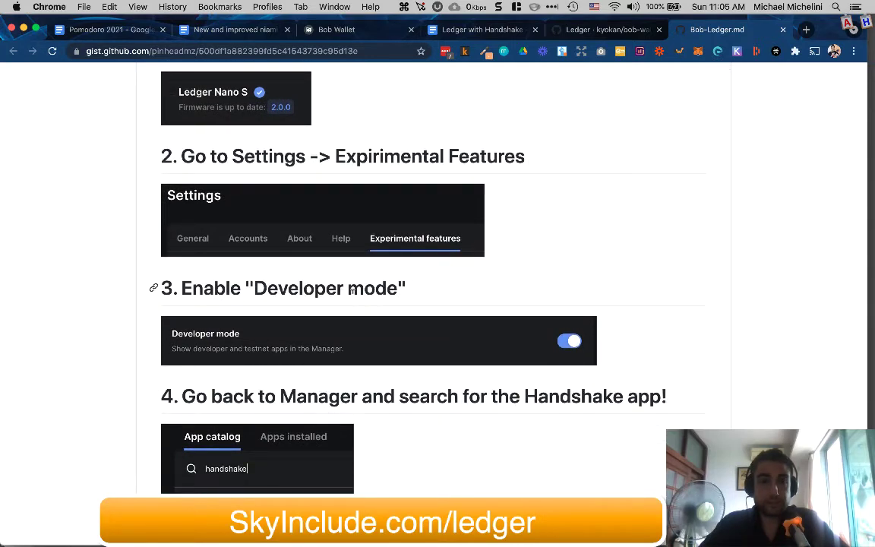
scroll(351, 296, "up", 5)
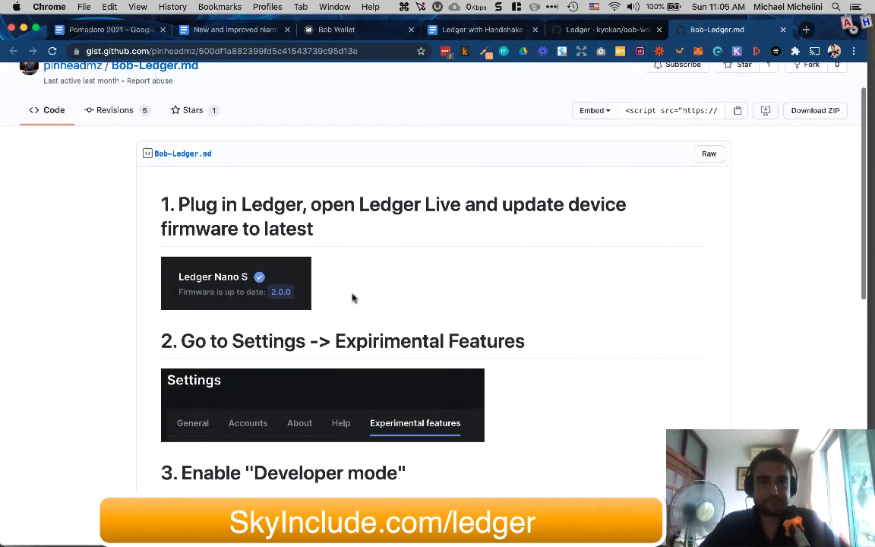
left_click(575, 28)
- Switch to Ledger Live and check the Developer mode option among the experimental features in its settings
key("super+Tab")
key("super+Tab")
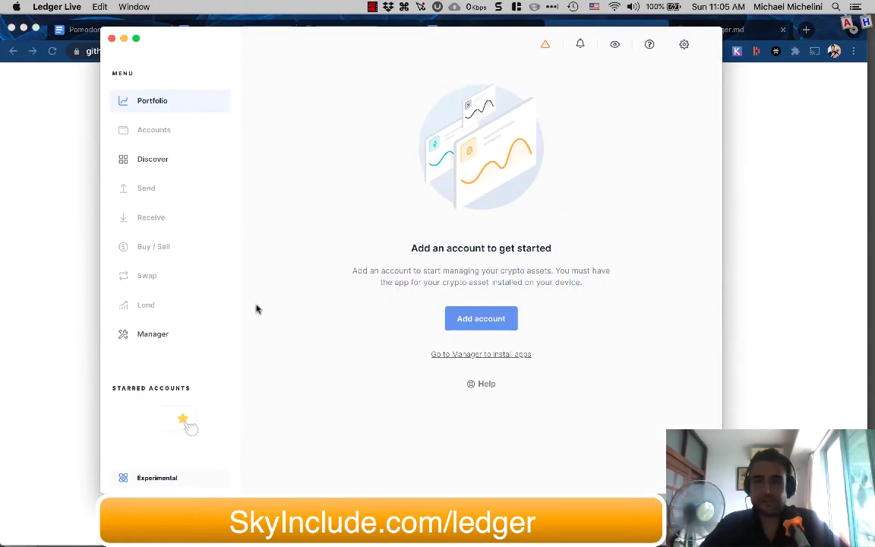
left_click(147, 338)
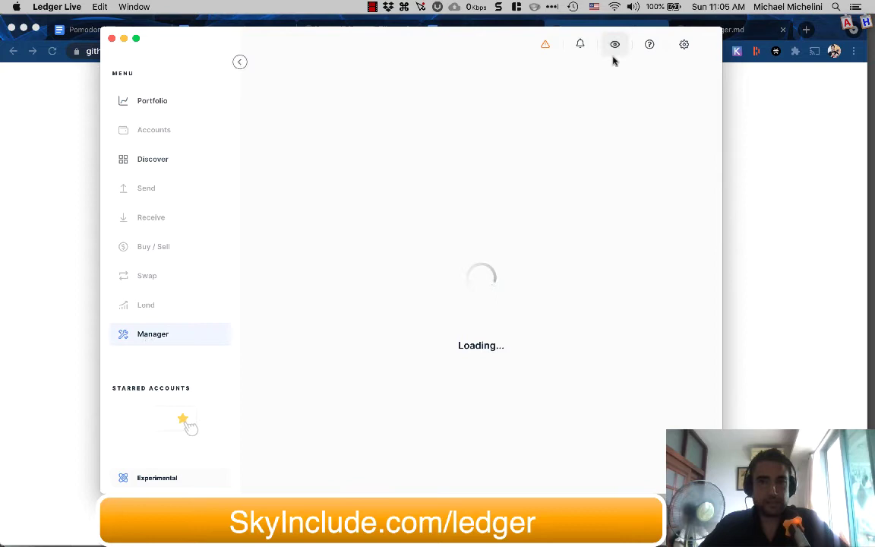
left_click(683, 45)
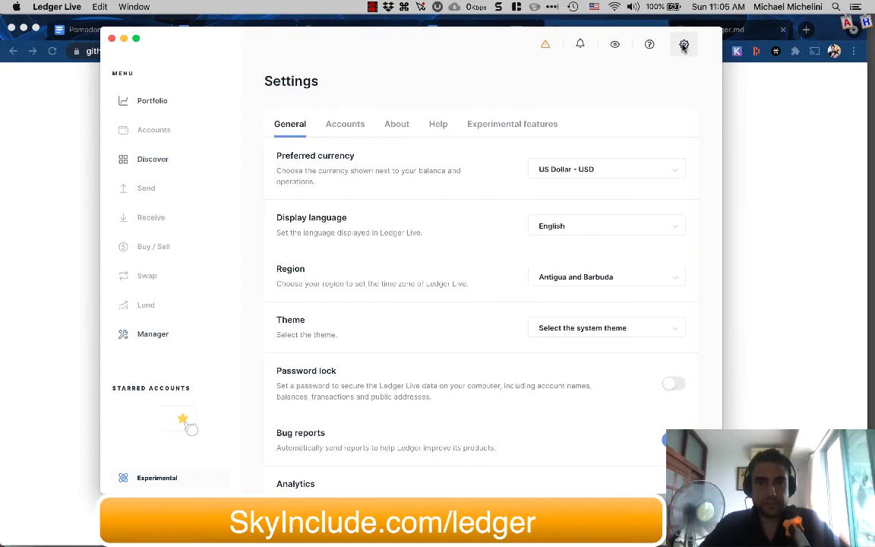
left_click(489, 131)
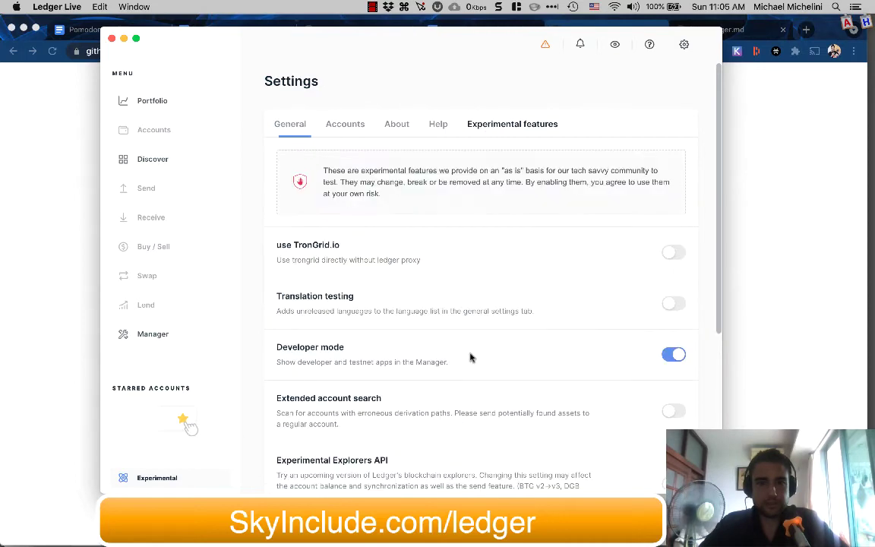
scroll(468, 357, "down", 2)
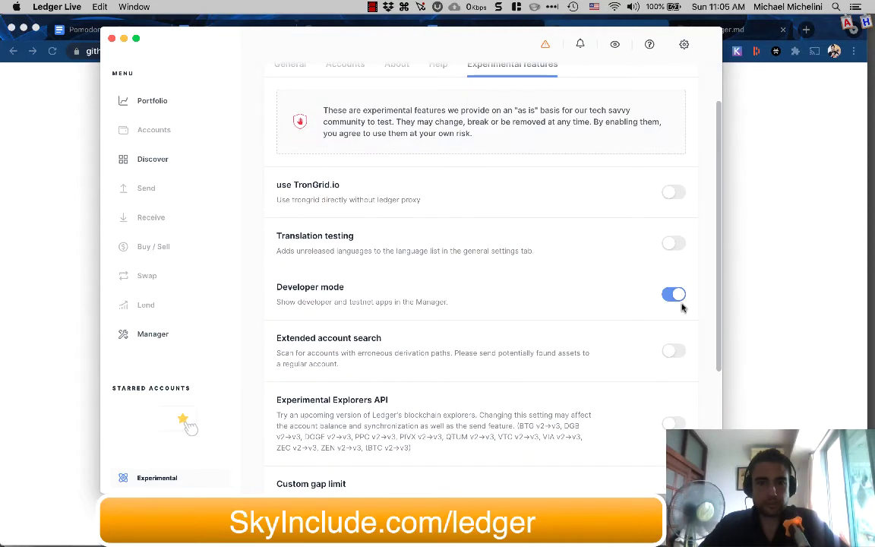
scroll(646, 281, "up", 2)
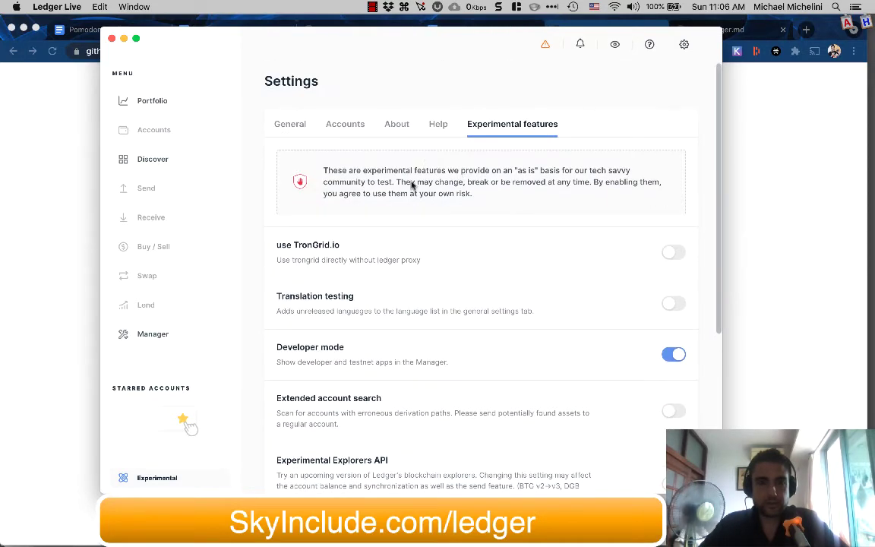
- Open the Ledger device's app catalog in Manager and search it for "hand"
left_click(162, 337)
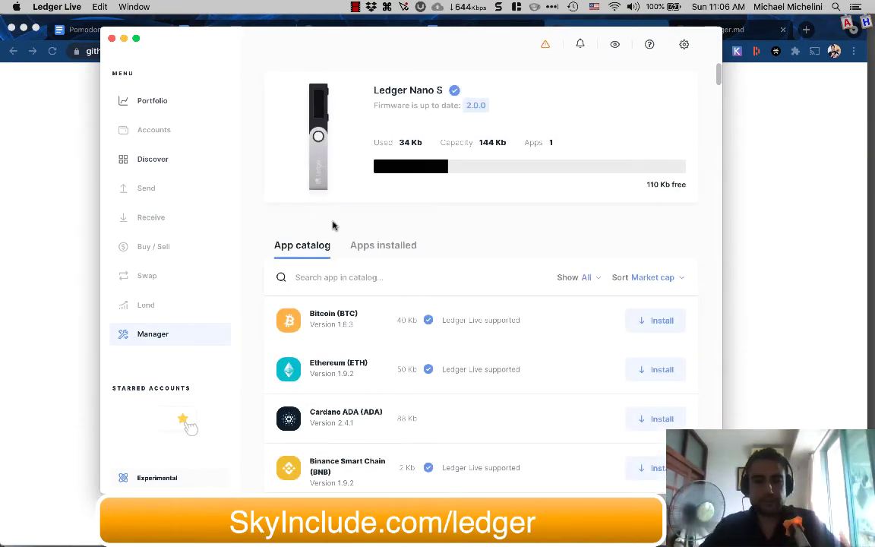
type("hand")
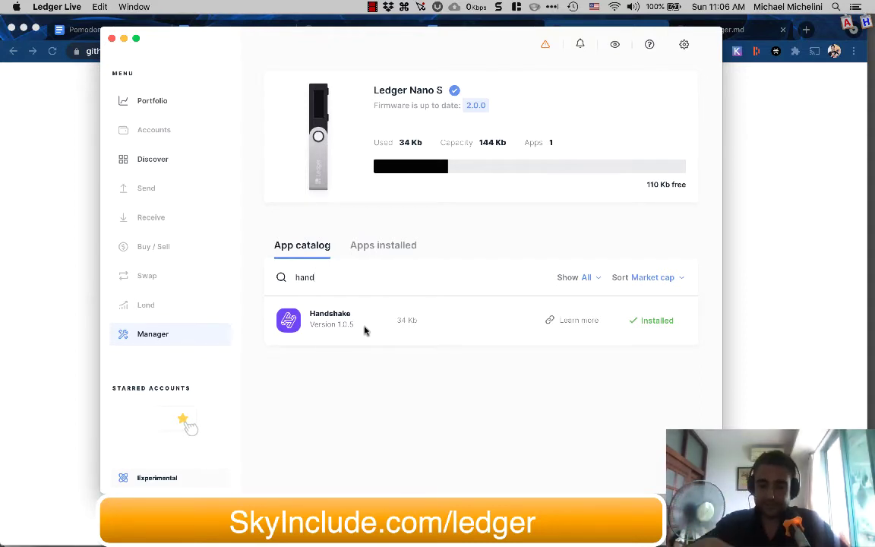
- Switch to the Bob wallet app
key("super+Tab")
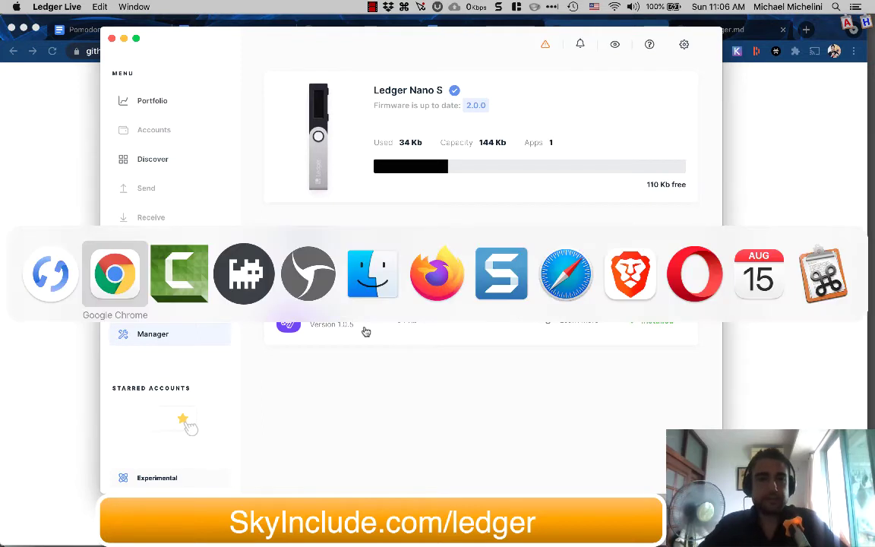
key("super+Tab")
key("super+Tab")
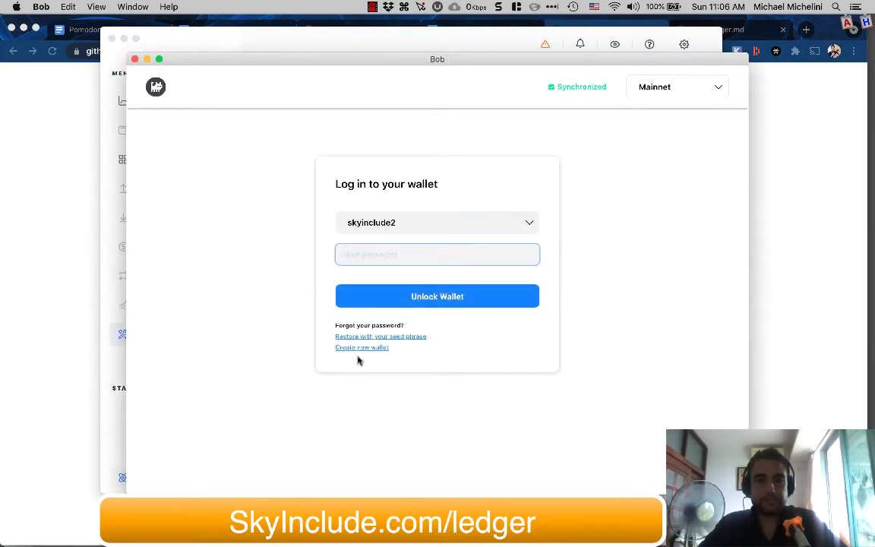
- Start creating a new wallet by connecting a Ledger, and accept Bob Wallet's terms of use
left_click(356, 348)
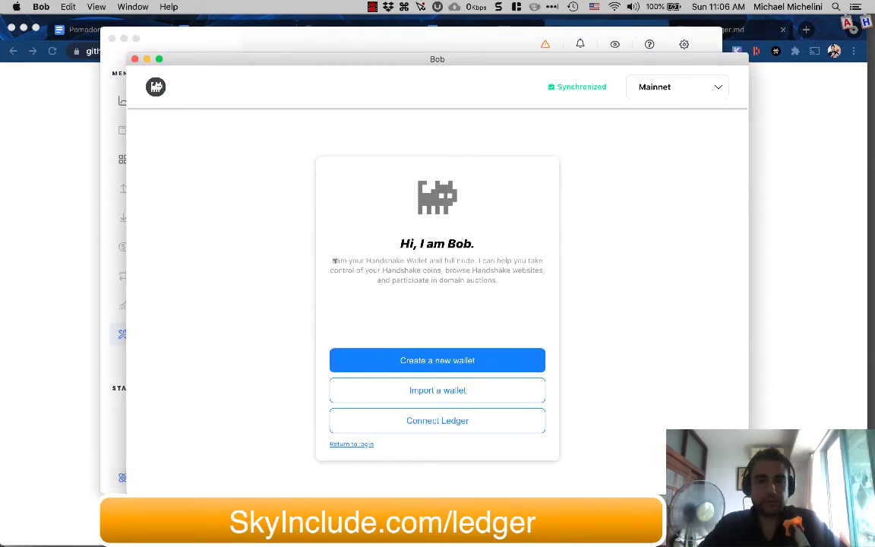
left_click(430, 427)
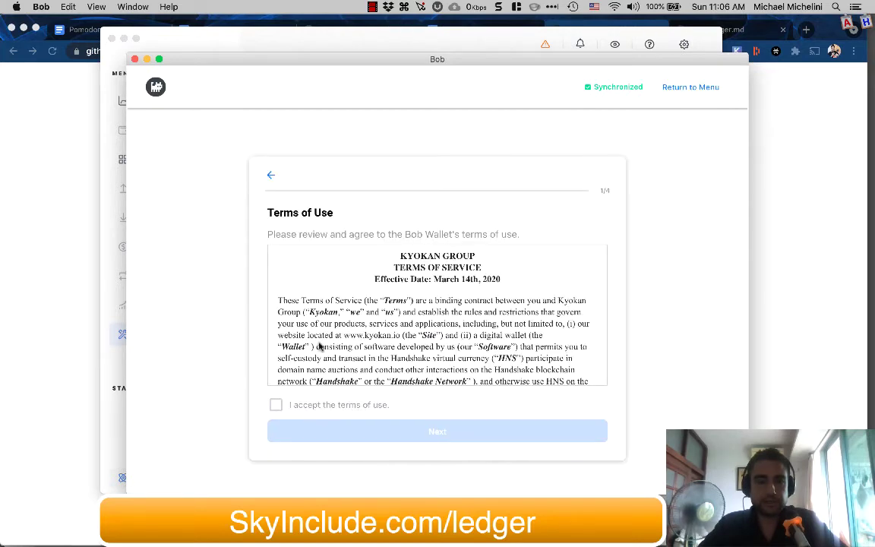
left_click(276, 405)
left_click(330, 432)
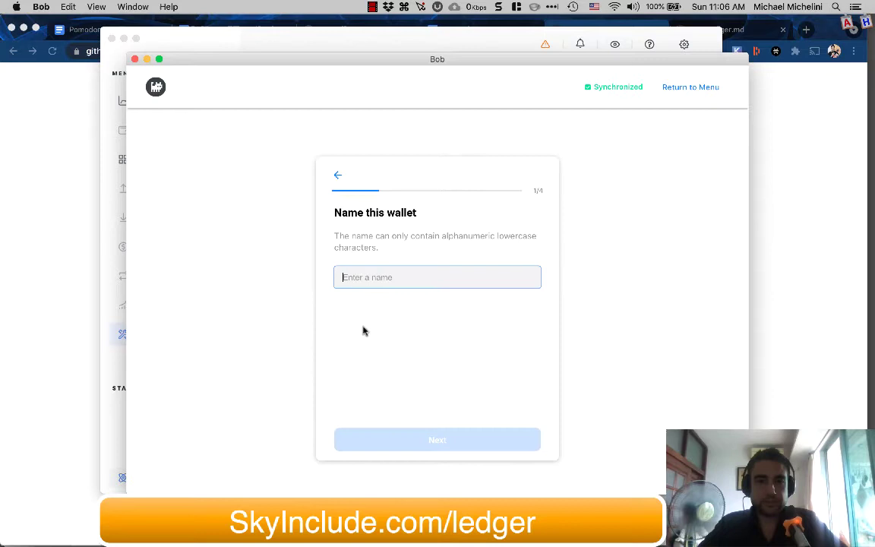
- Name the new Ledger wallet "ldger" and set up its password, backing out to the login screen instead of connecting the device
type("ldger")
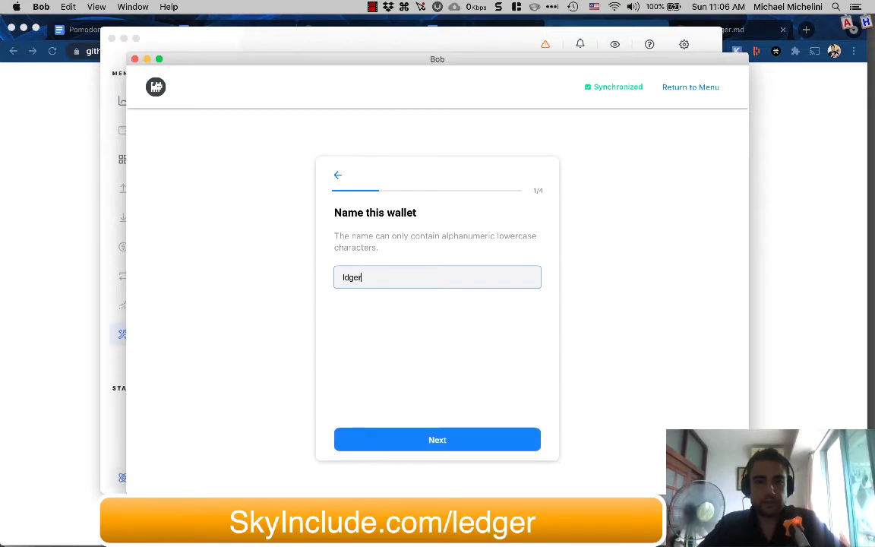
left_click(411, 436)
type("••••")
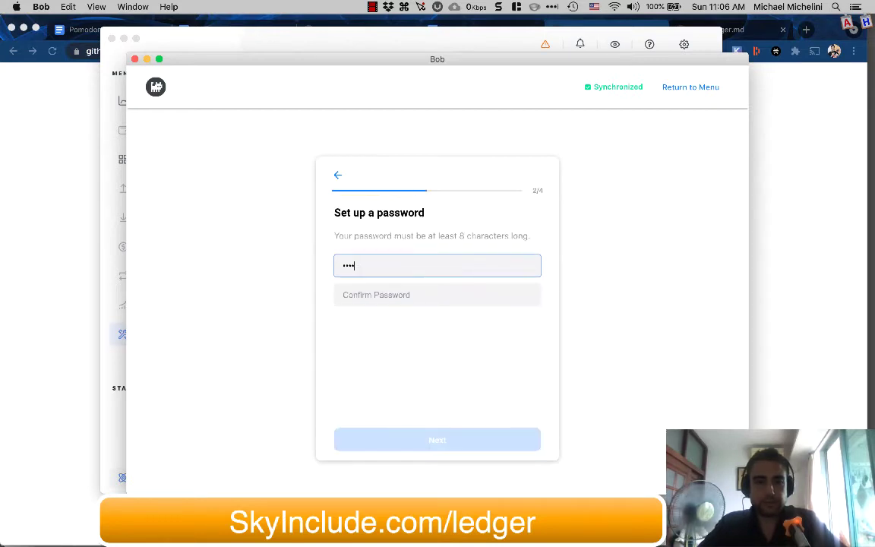
type("••••")
key("Tab")
type("••••••••")
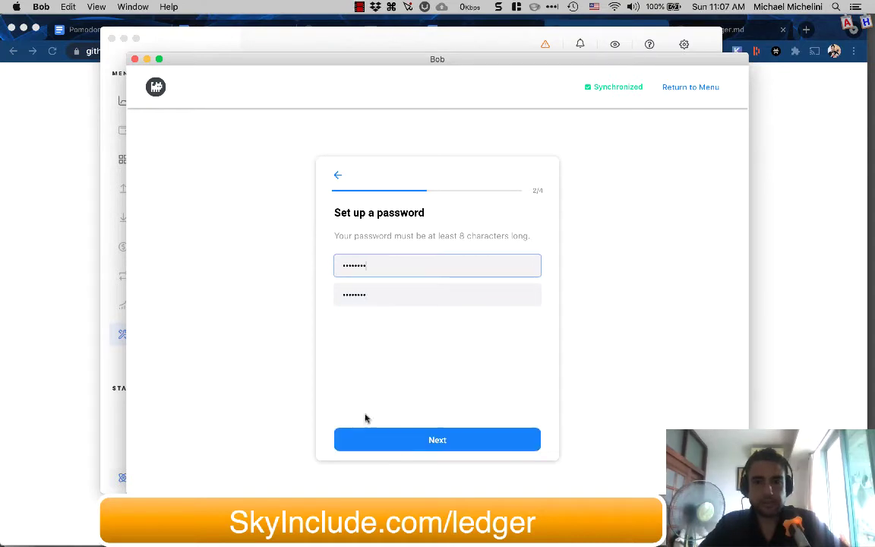
left_click(425, 445)
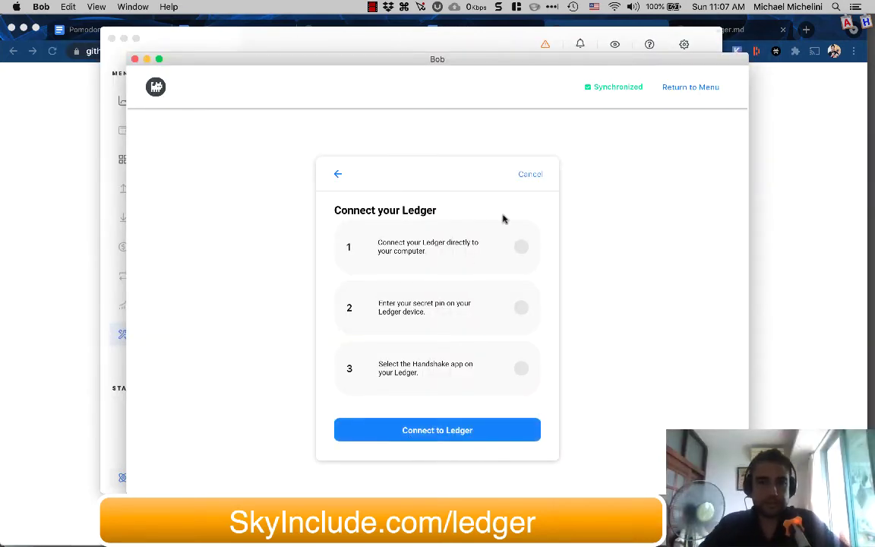
left_click(528, 174)
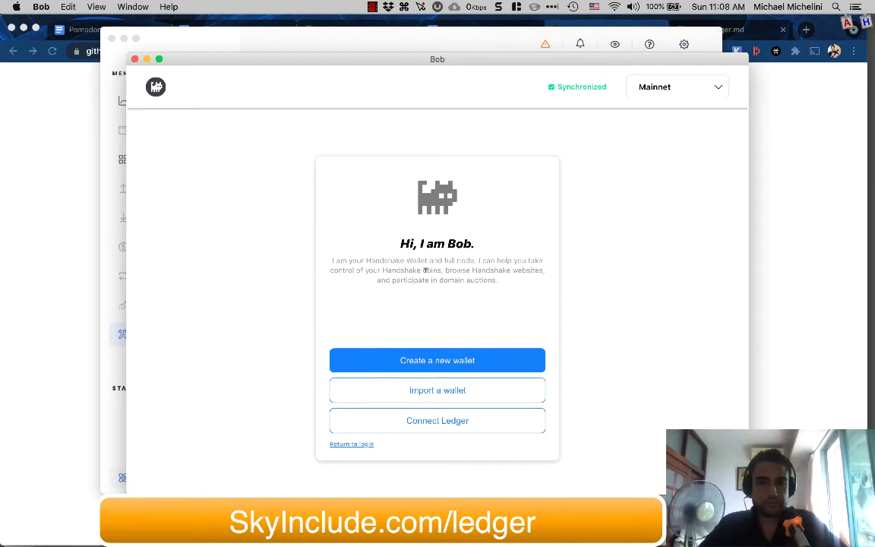
left_click(348, 445)
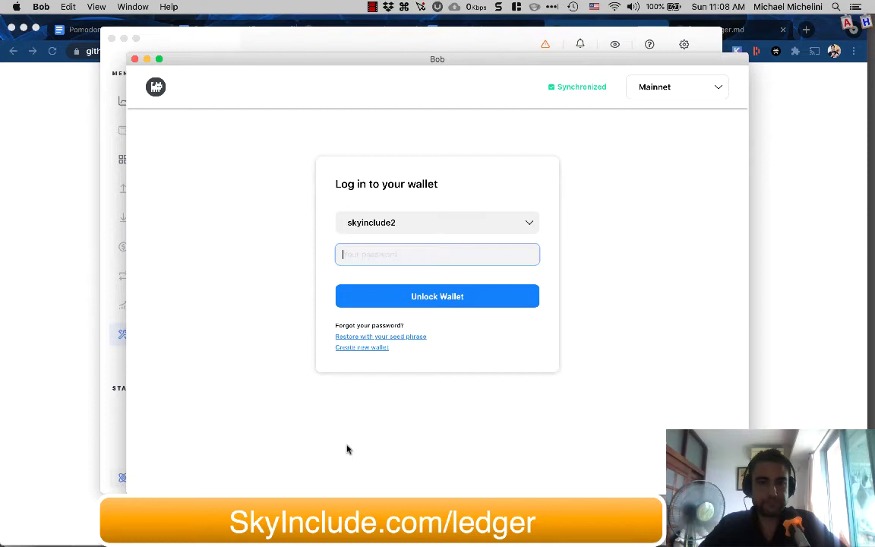
- Choose the existing wallet "skyinclude3 (Ledger)", enter its wallet password and unlock it
left_click(393, 222)
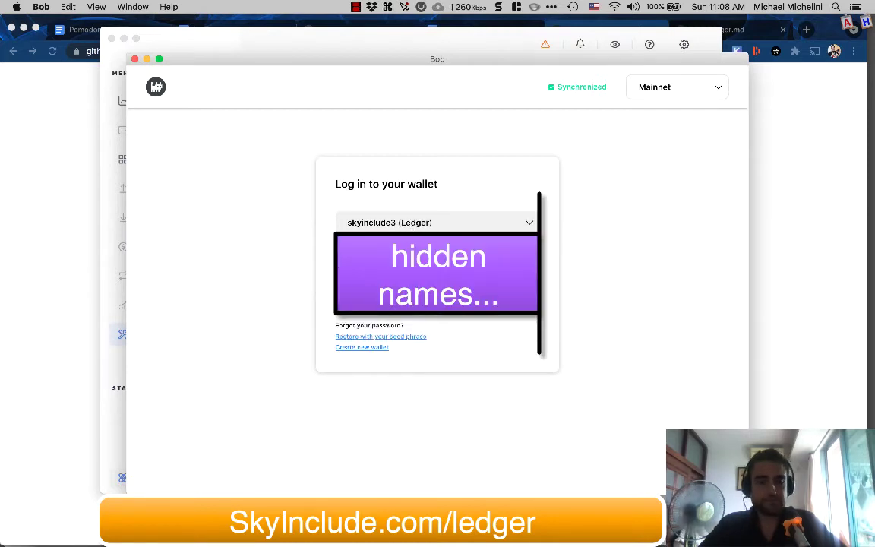
left_click(390, 256)
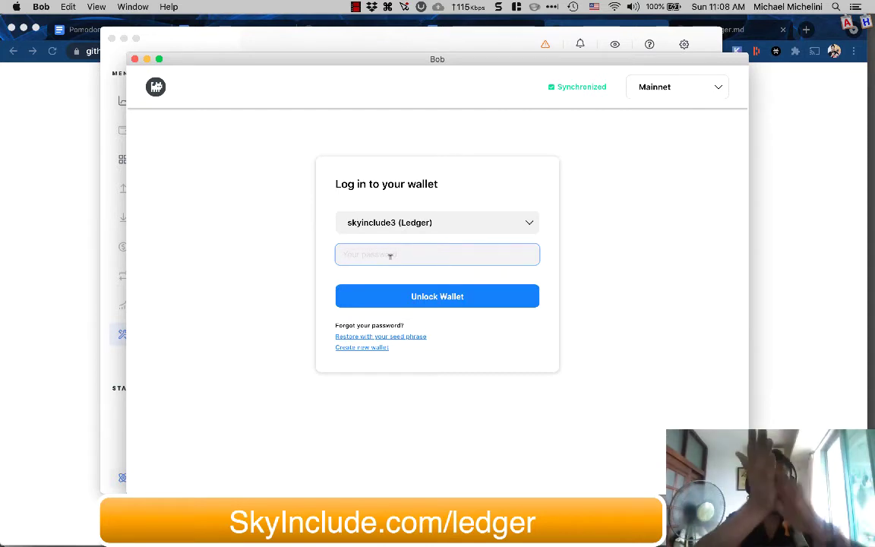
key("super+v")
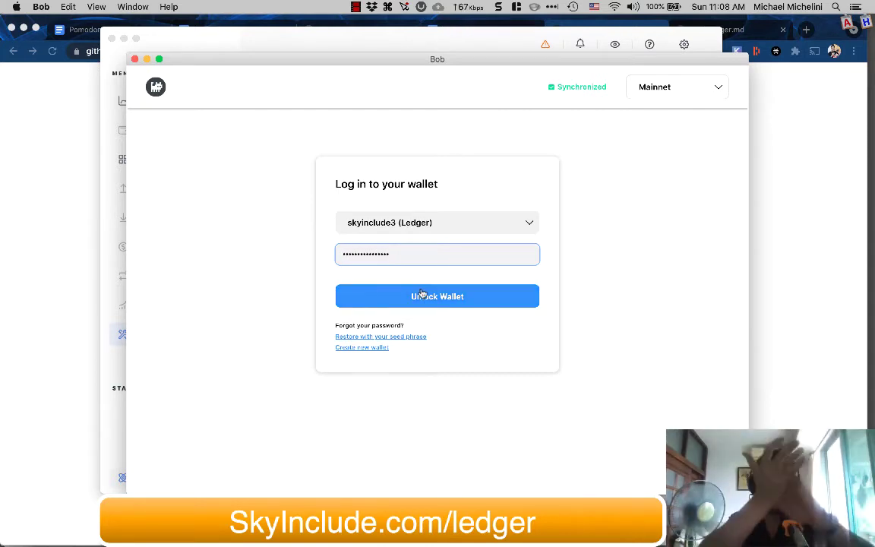
left_click(422, 295)
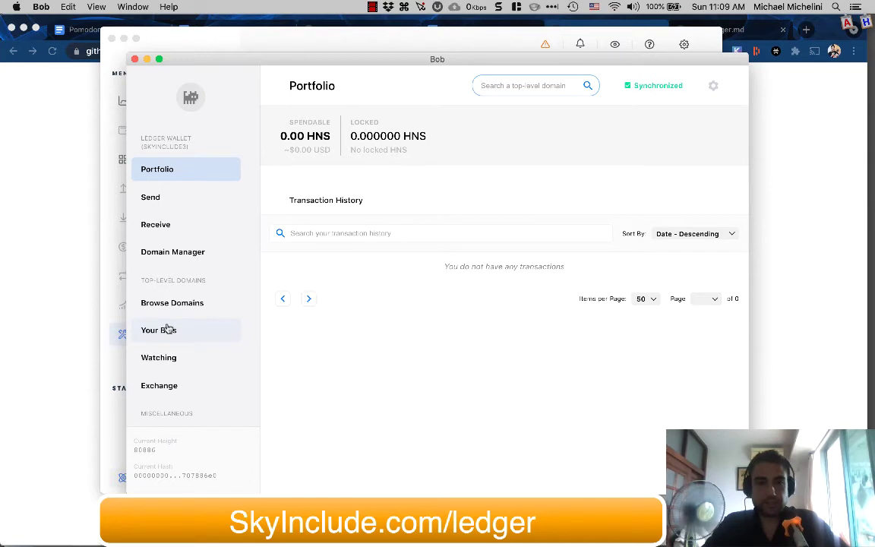
- Examine the Send Funds form and its recipient address field, and return to the wallet's portfolio
left_click(152, 199)
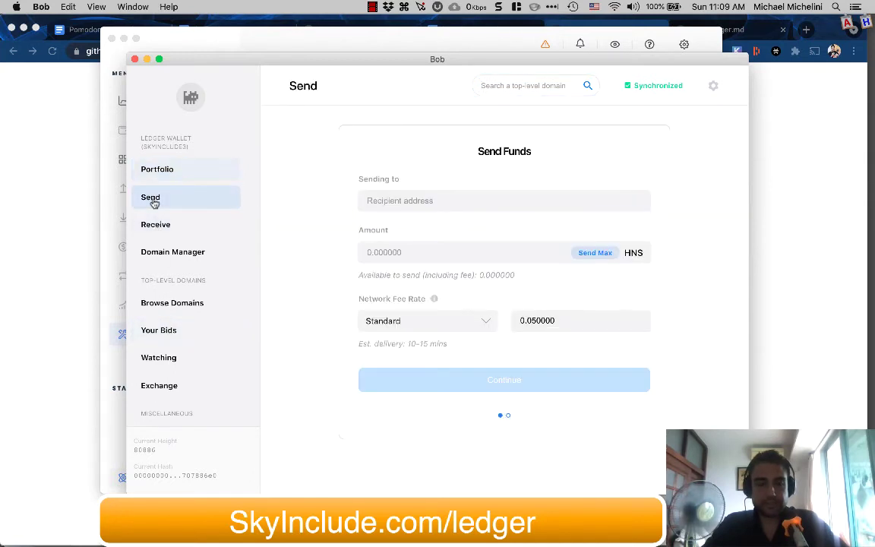
left_click(379, 201)
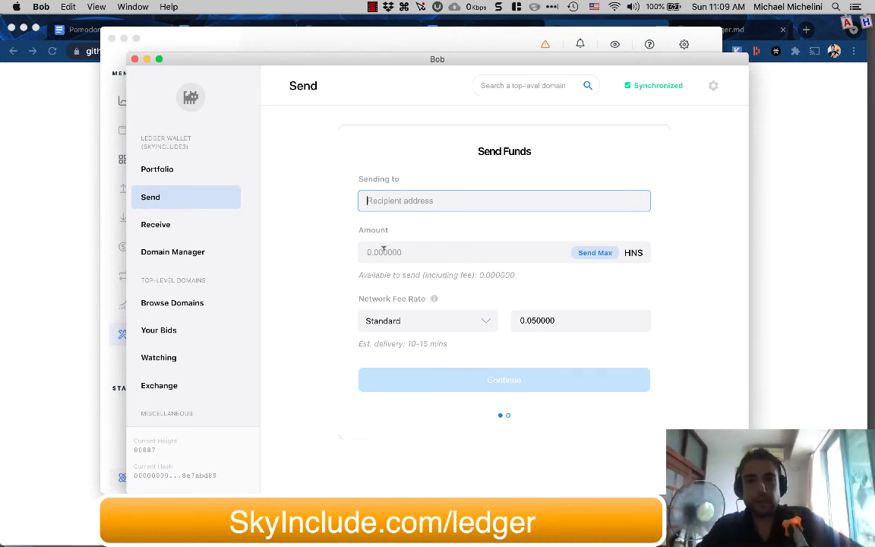
left_click(174, 174)
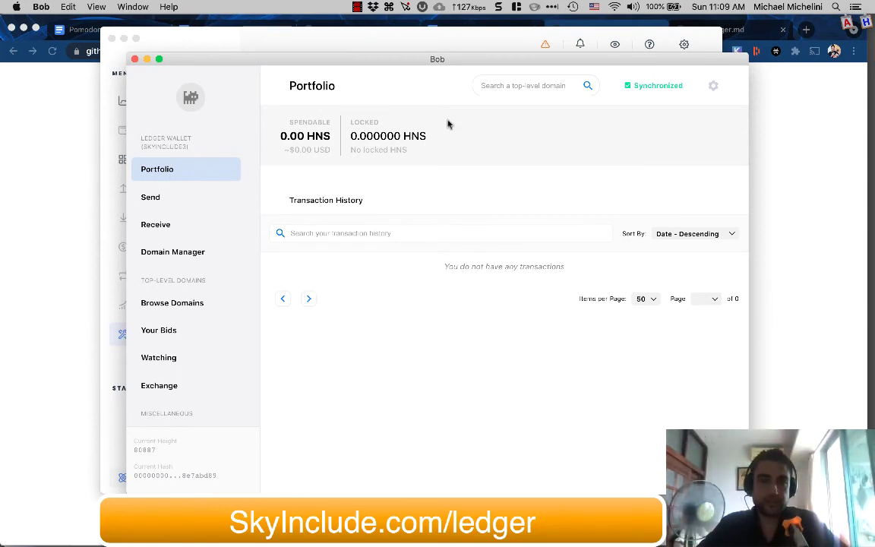
- Show the wallet's ID and balance summary, and view the page for receiving HNS before returning to the portfolio
left_click(715, 87)
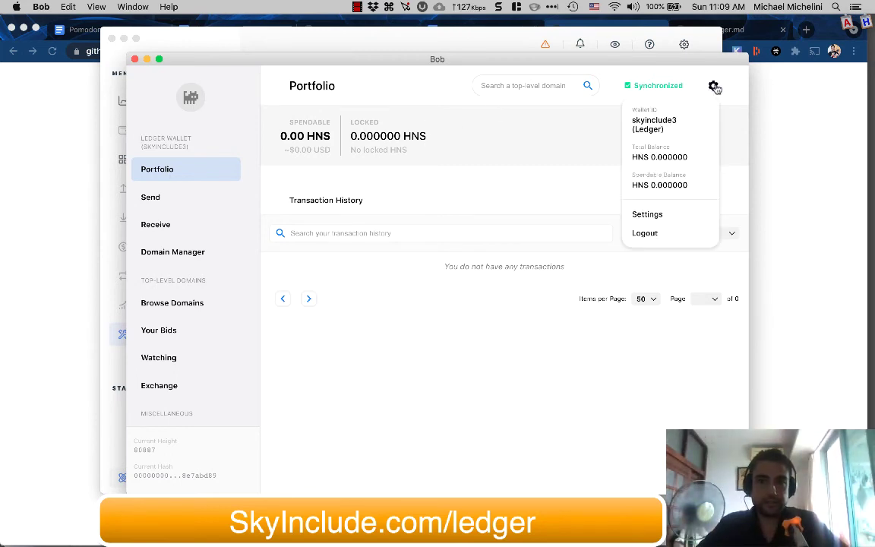
left_click(150, 201)
left_click(152, 224)
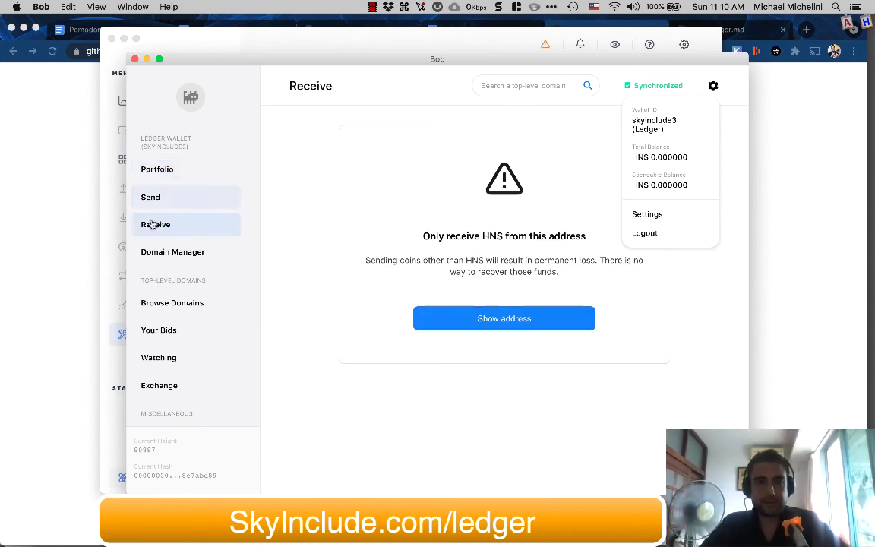
left_click(156, 176)
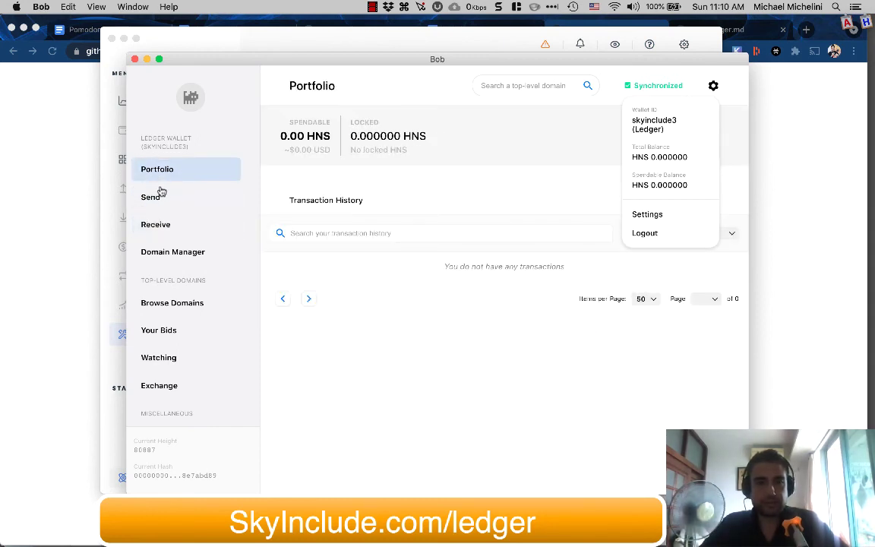
- Reopen the Send Funds form to review its recipient, amount and network fee fields, leaving the recipient address empty
left_click(161, 197)
left_click(366, 199)
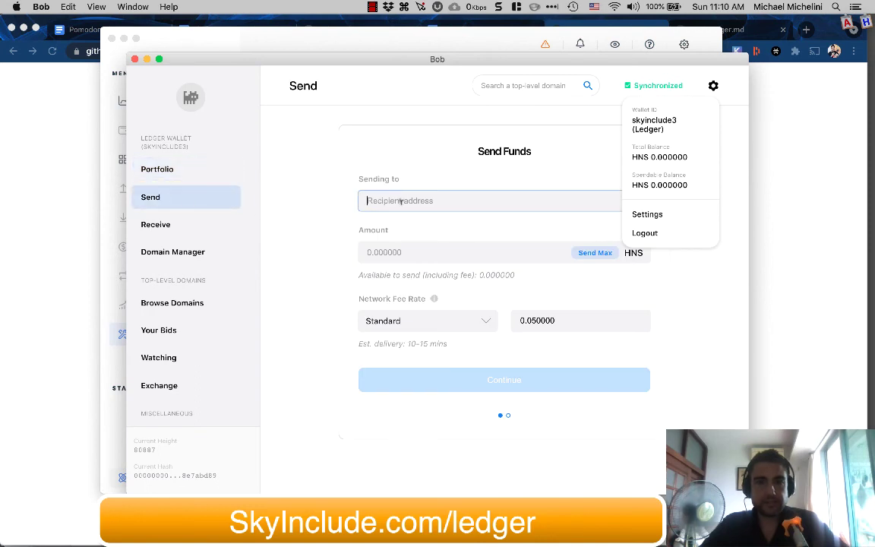
left_click(286, 243)
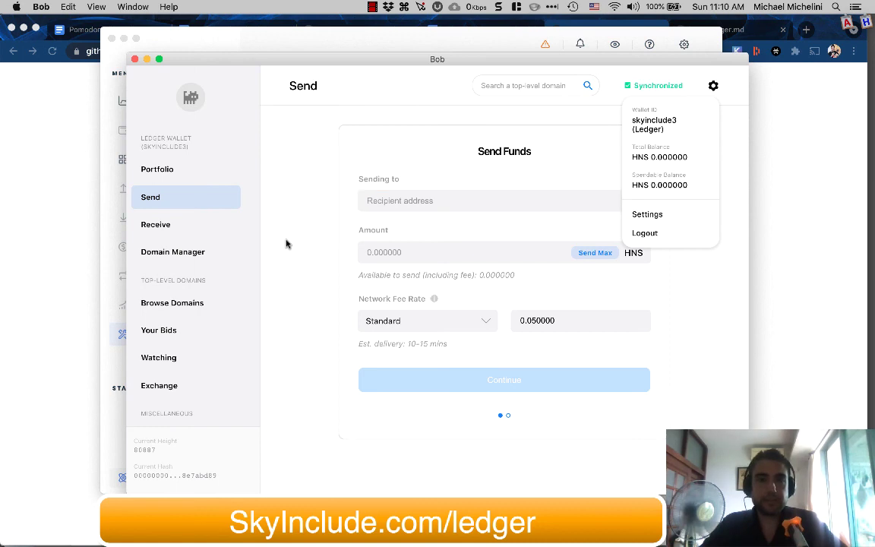